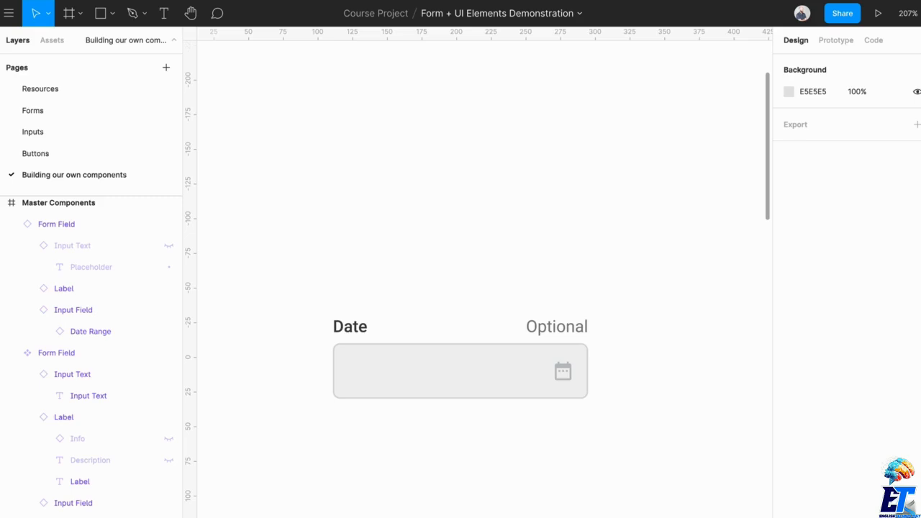
key("shift+1")
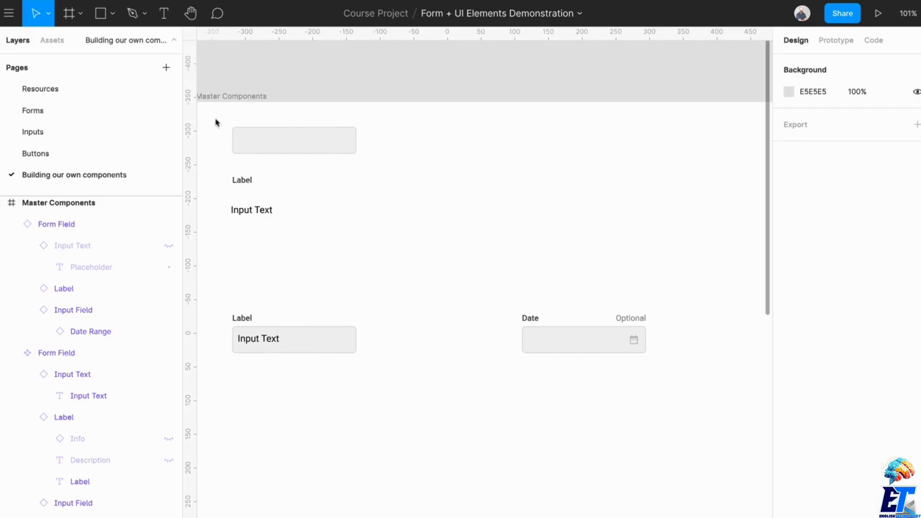
left_click_drag(215, 123, 438, 267)
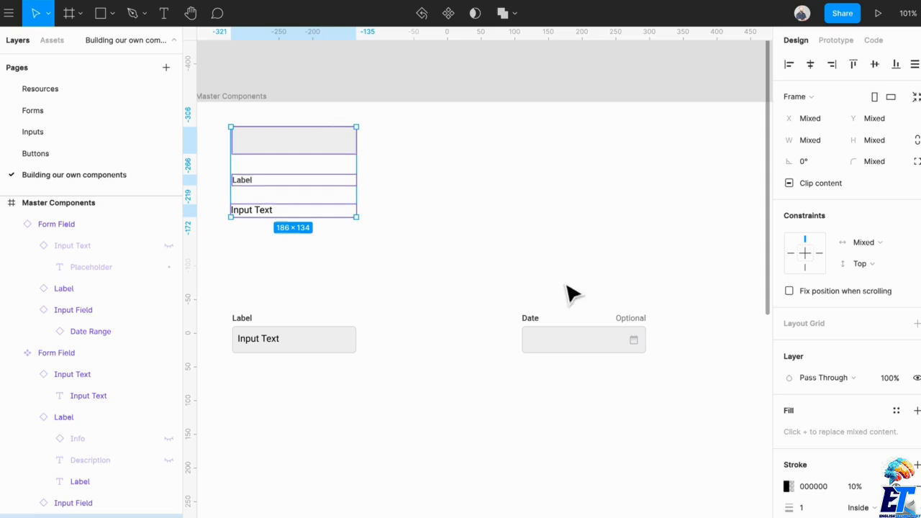
left_click(627, 309)
Duplicate the Date form field and place the copy level with and just beside the master Form Field.
scroll(627, 309, "up", 3)
scroll(648, 316, "right", 2)
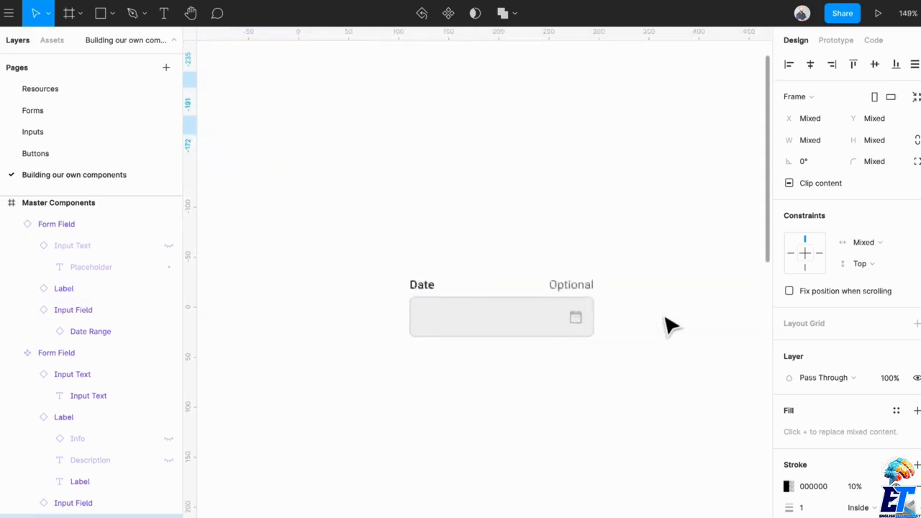
left_click(587, 303)
left_click_drag(500, 319, 186, 452)
scroll(634, 493, "left", 3)
scroll(633, 494, "right", 5)
scroll(419, 430, "left", 3)
left_click_drag(345, 494, 419, 492)
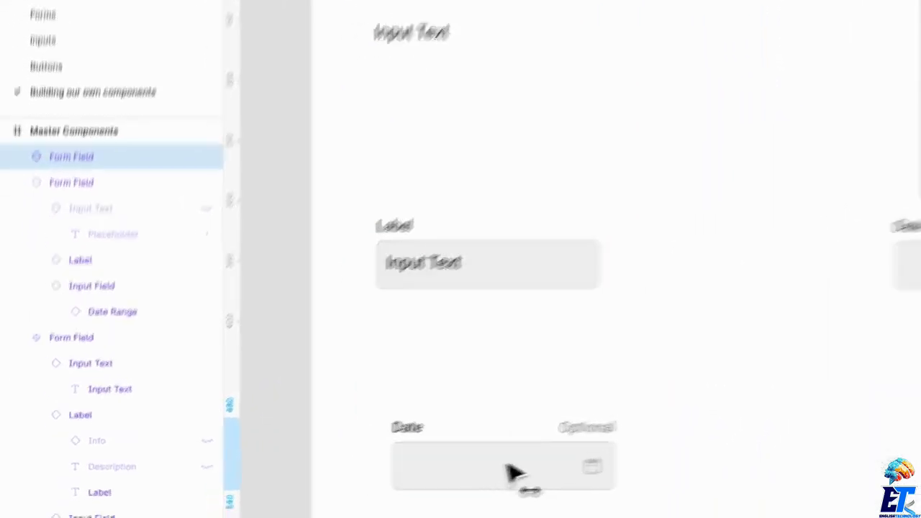
left_click_drag(513, 473, 732, 373)
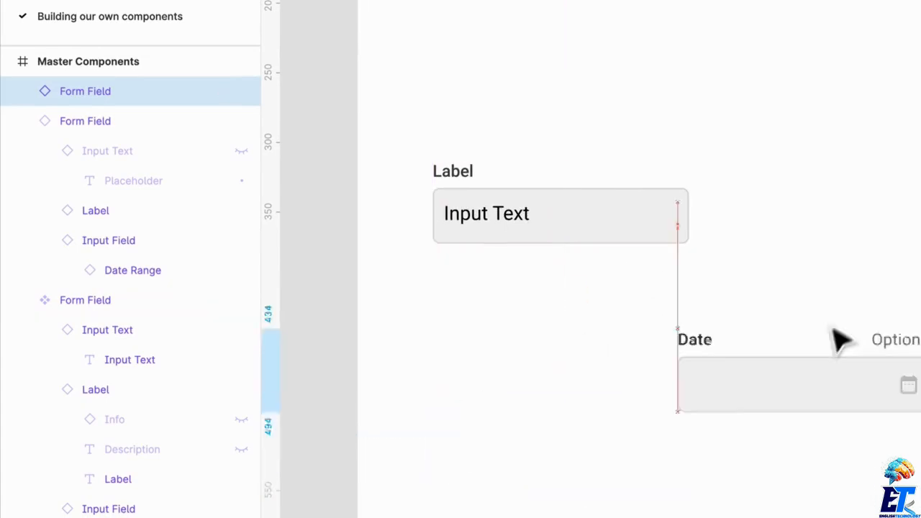
left_click_drag(842, 340, 808, 214)
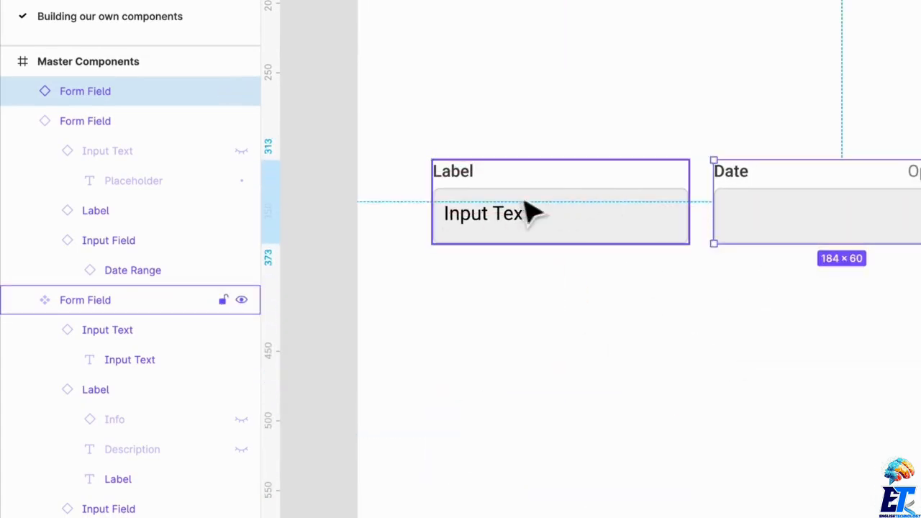
Hide the Input Text instance inside the master Form Field and align the duplicated Date field beside it.
left_click(526, 209)
double_click(508, 223)
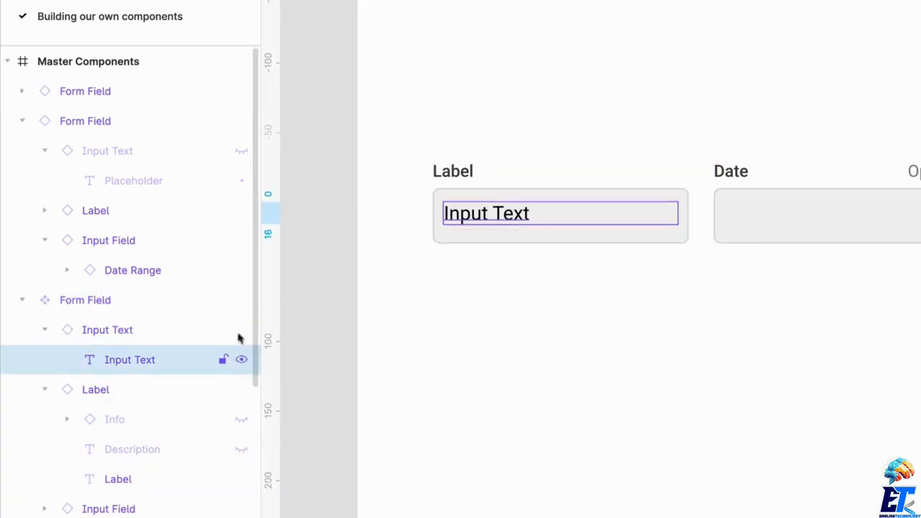
left_click(241, 331)
scroll(630, 310, "right", 5)
left_click_drag(774, 232, 815, 212)
scroll(533, 223, "left", 3)
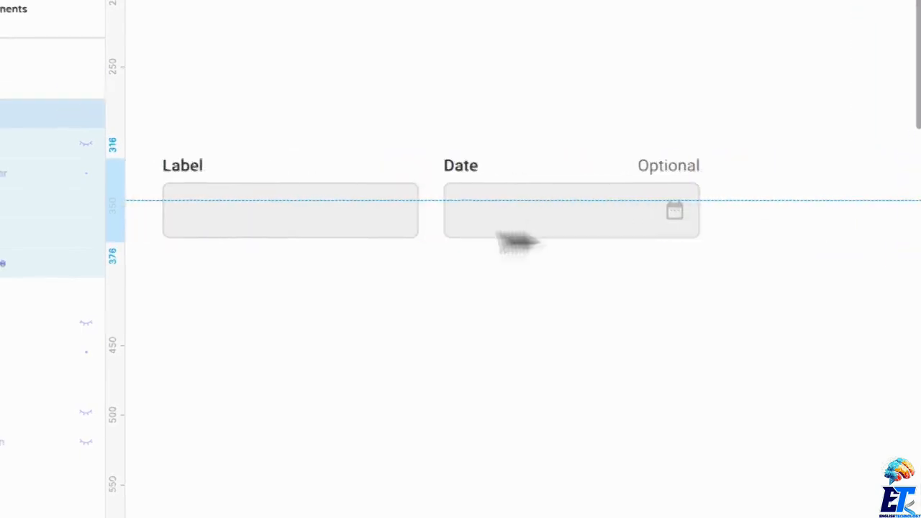
Change the duplicated field's Date text to "Label" and hide its Optional text.
double_click(475, 170)
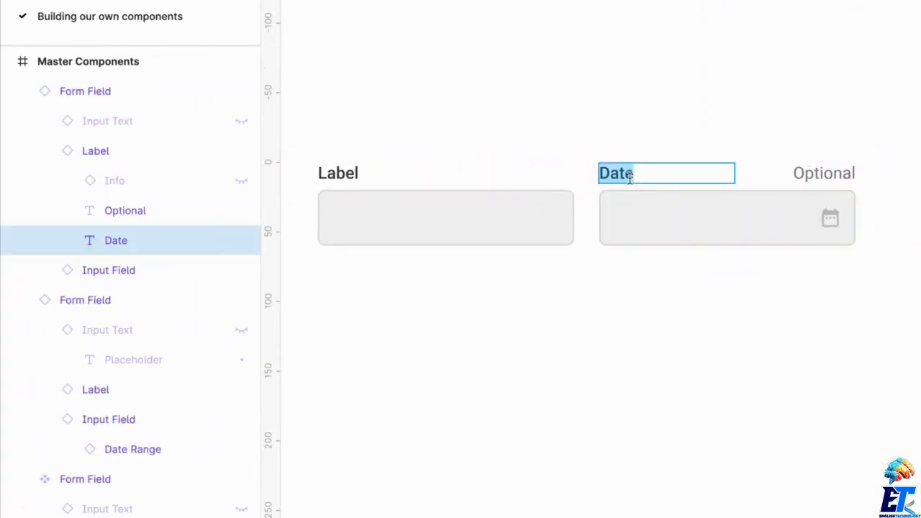
type("LA")
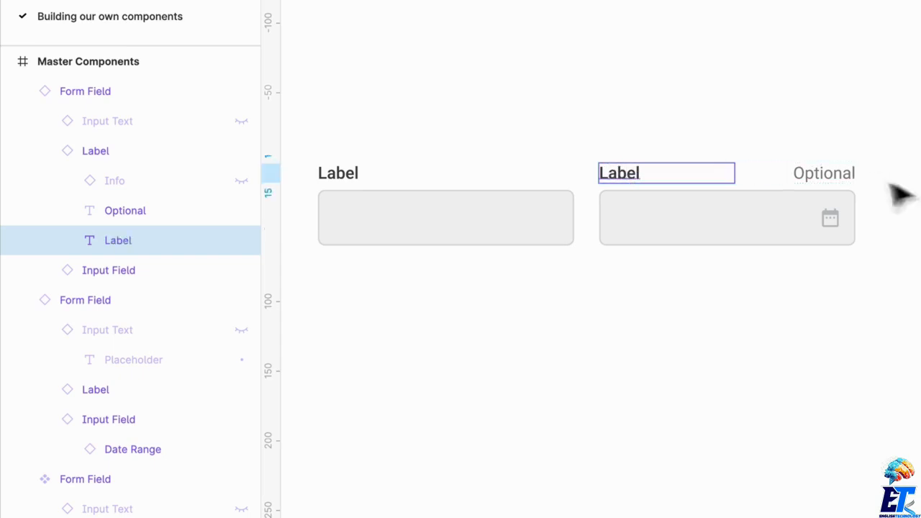
left_click(835, 180)
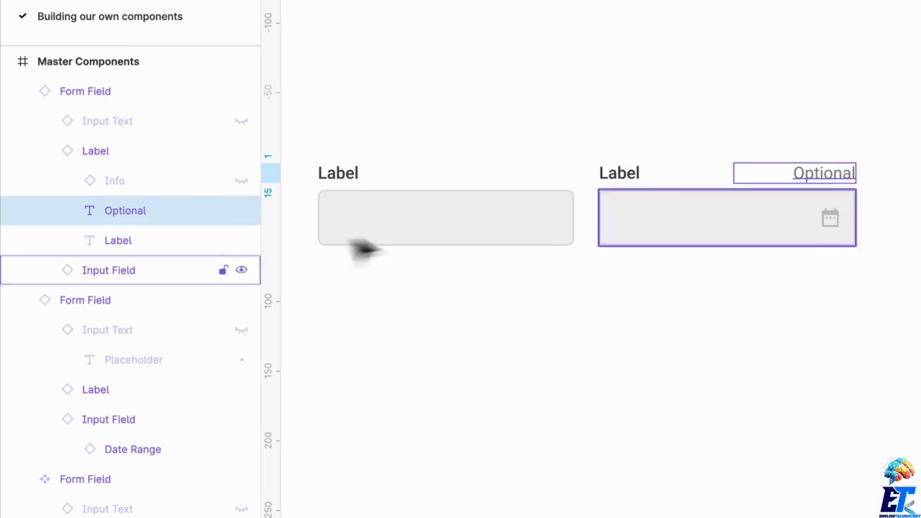
left_click(243, 211)
left_click(820, 302)
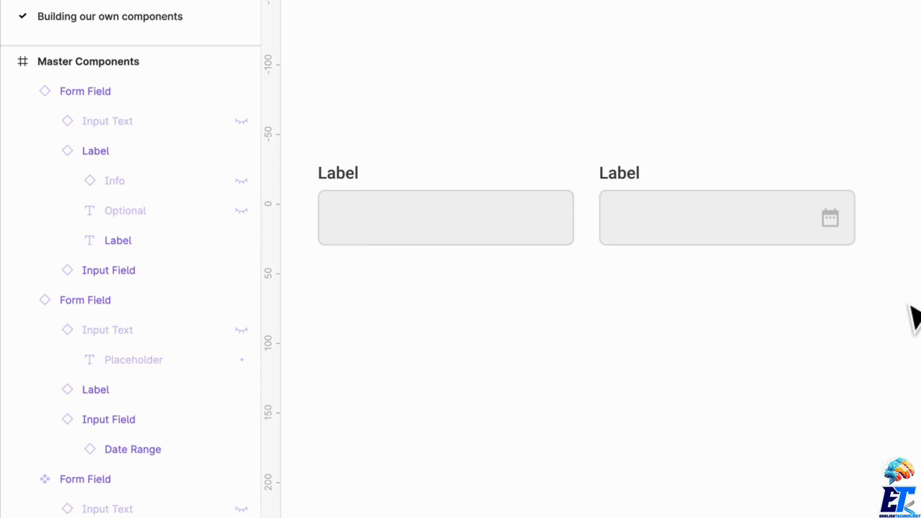
Swap the duplicated field's calendar icon for the Close icon and detach the whole field from its master.
left_click(838, 227, "super")
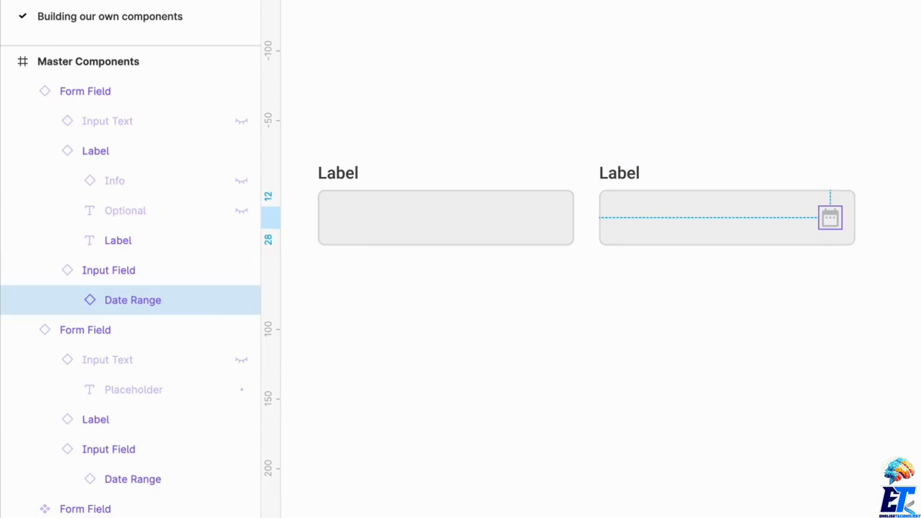
left_click(918, 304)
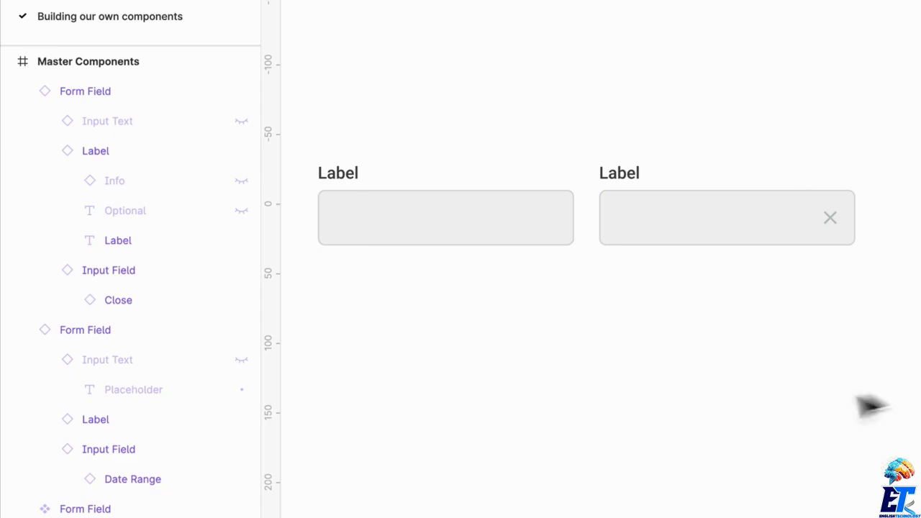
left_click(690, 214)
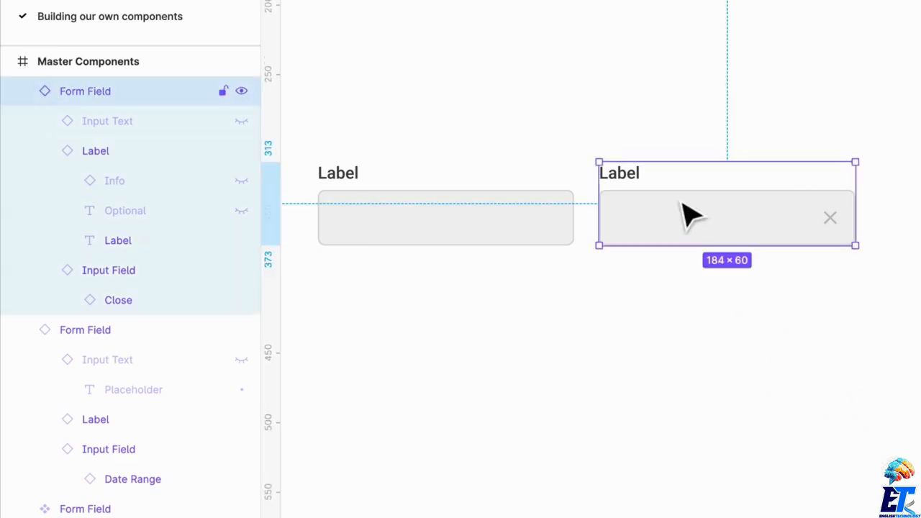
key("alt+super+b")
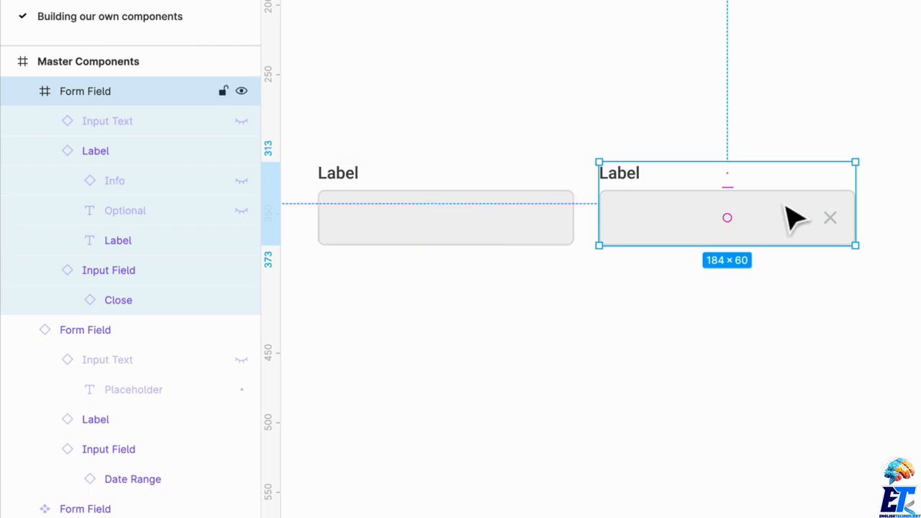
Rename the detached frame "Form Field / Icon Right" and turn it into a master component.
key("super+r")
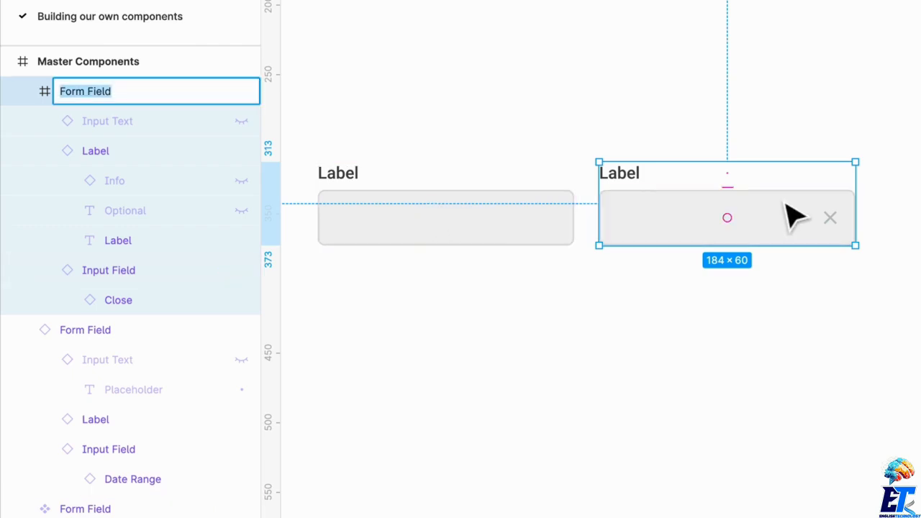
key("Right")
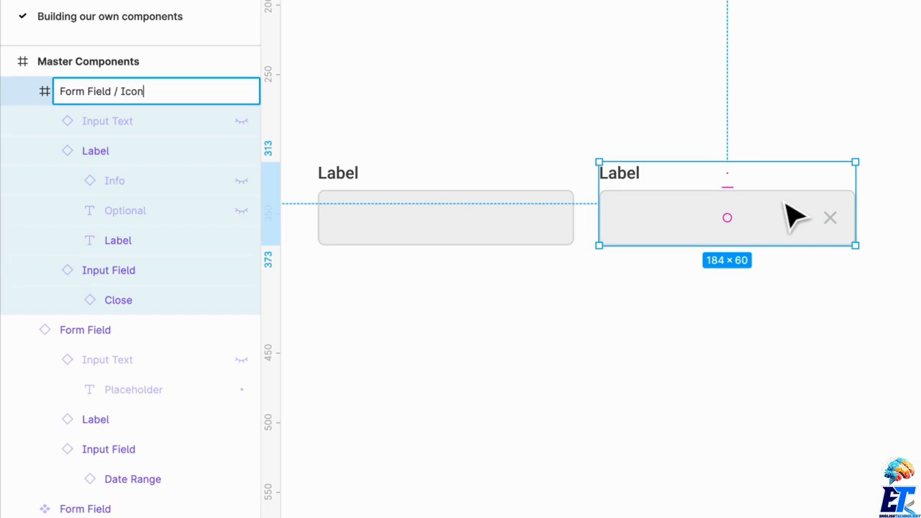
key("Return")
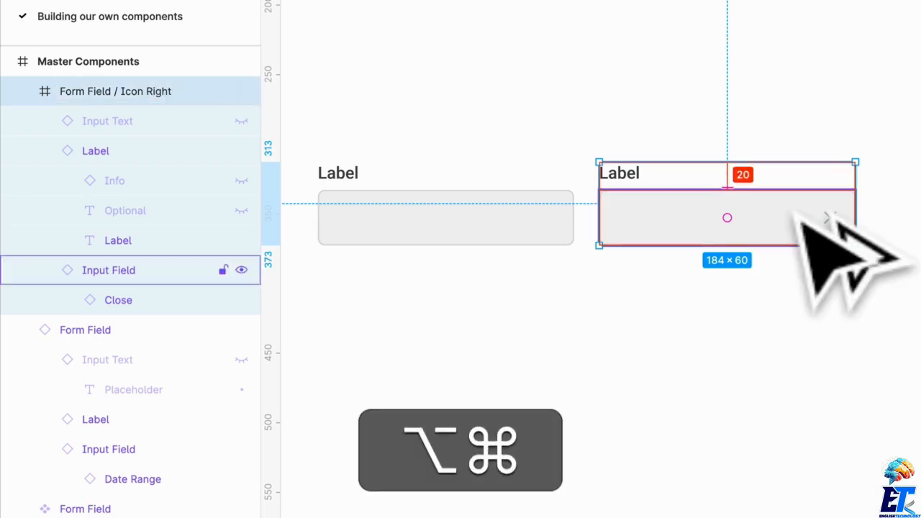
key("alt+super+k")
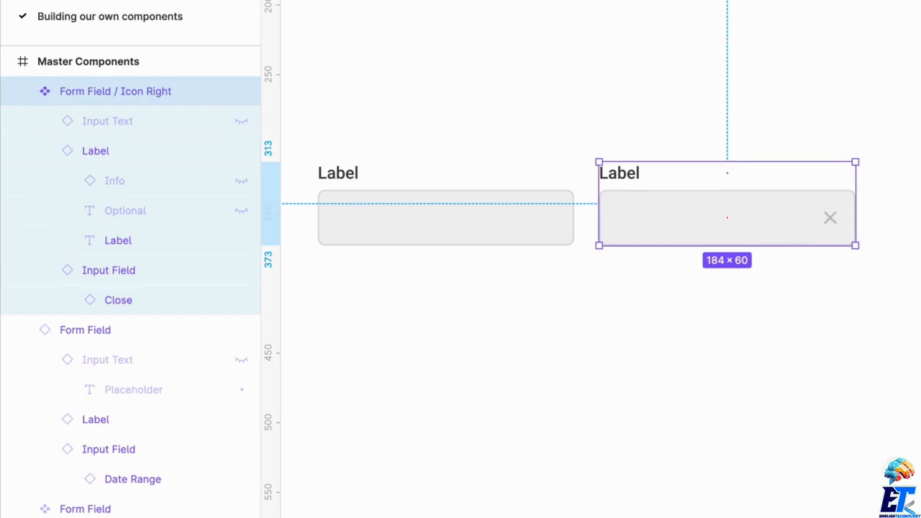
key("Escape")
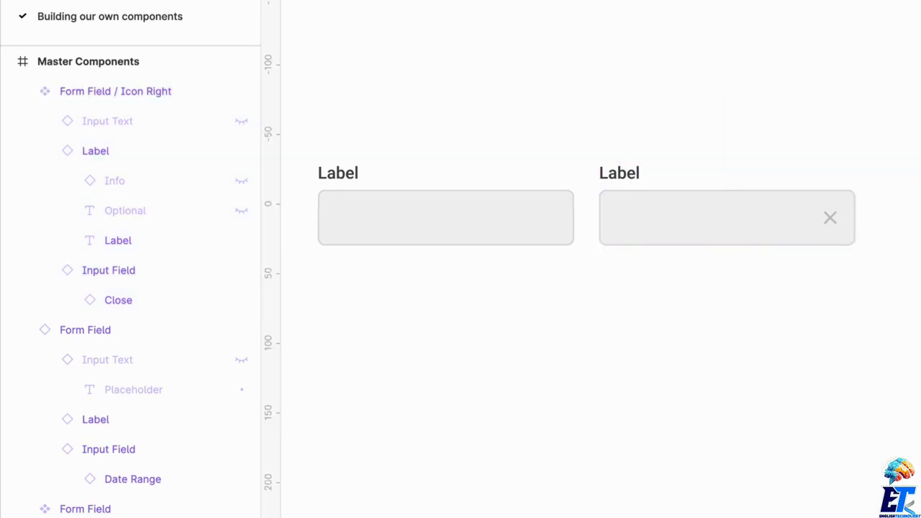
Rename the original master Form Field component "Form Field / Default".
left_click(425, 207)
key("super+r")
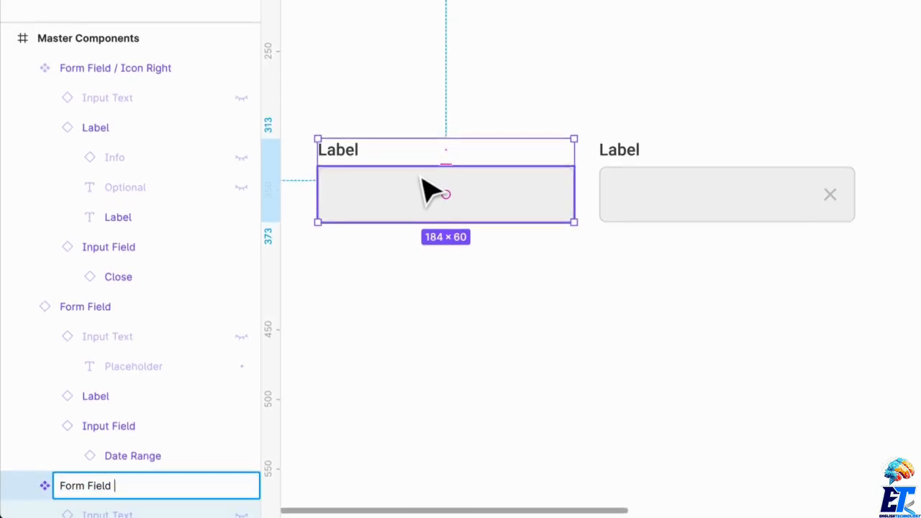
type("/ Default")
key("Return")
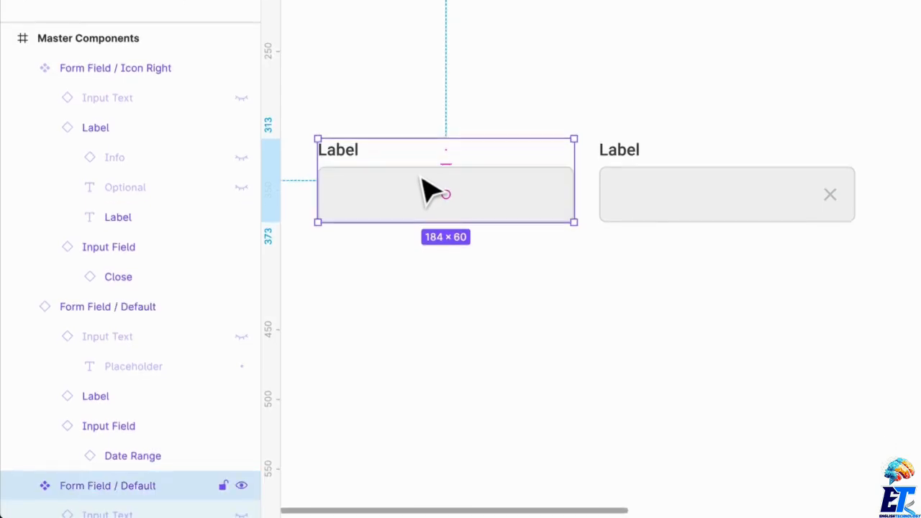
left_click(645, 220)
left_click(756, 357)
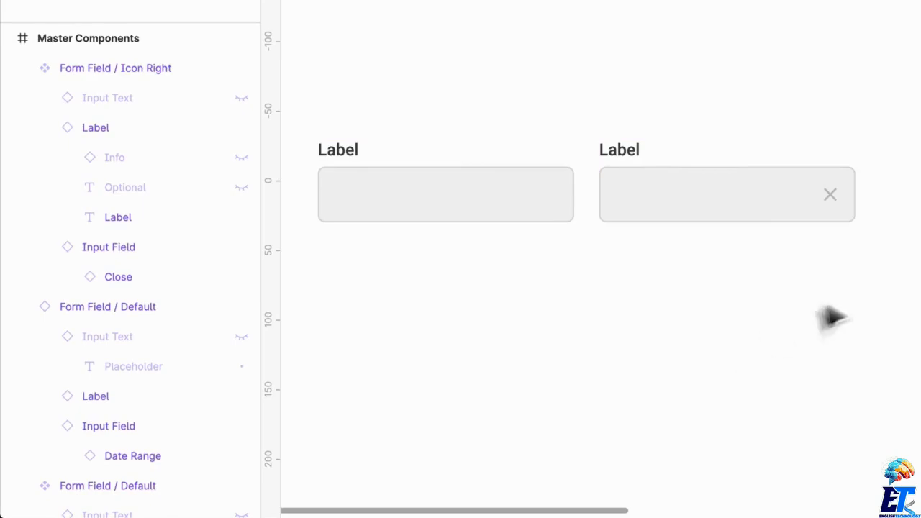
Set the corner radius of the master input field box, above the Label component, to 2.
scroll(845, 204, "right", 1)
scroll(842, 204, "up", 3)
scroll(842, 205, "left", 1)
left_click(532, 40)
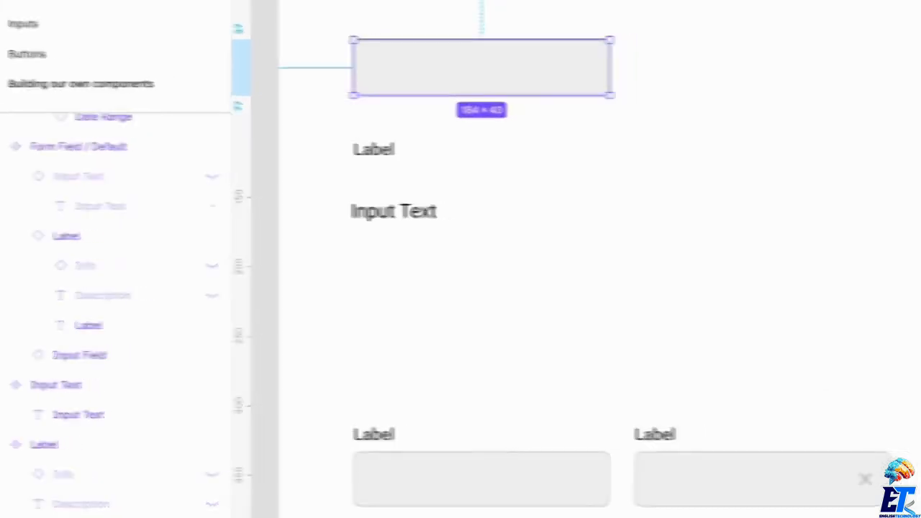
left_click_drag(828, 75, 808, 81)
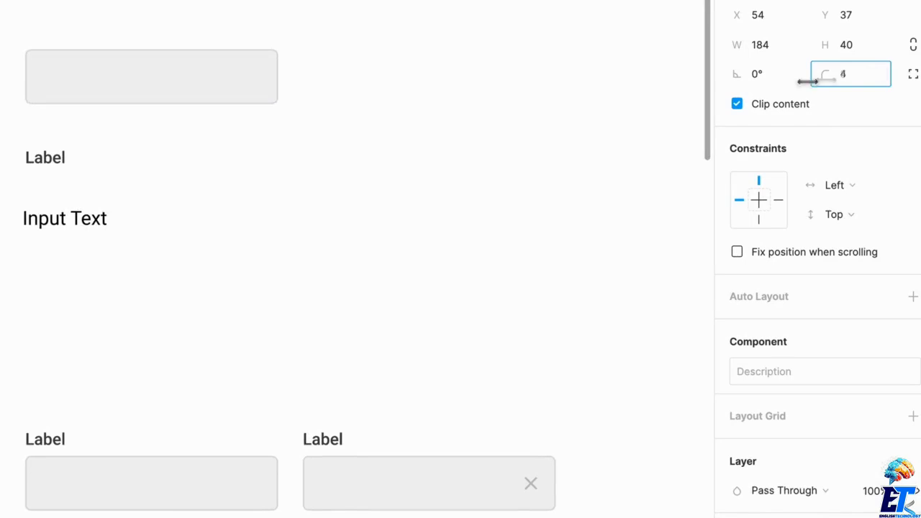
left_click_drag(752, 87, 832, 95)
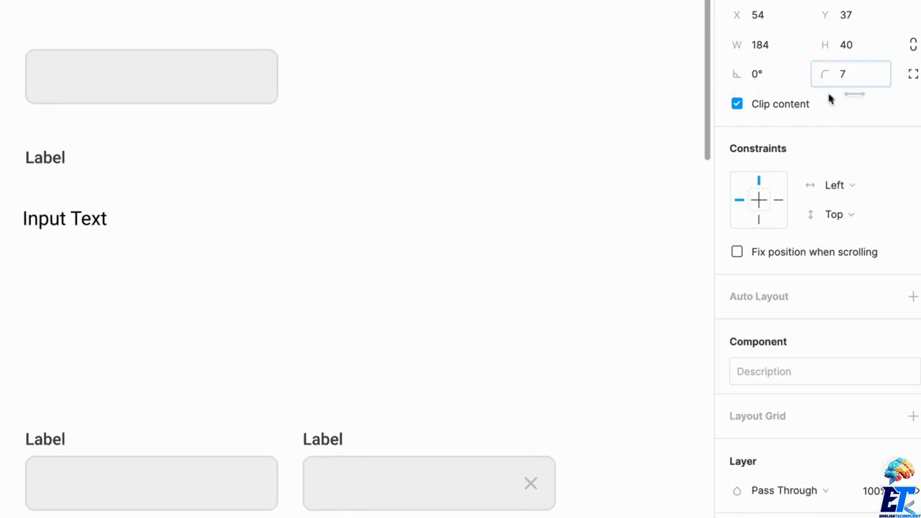
left_click(855, 77)
type("2")
key("Return")
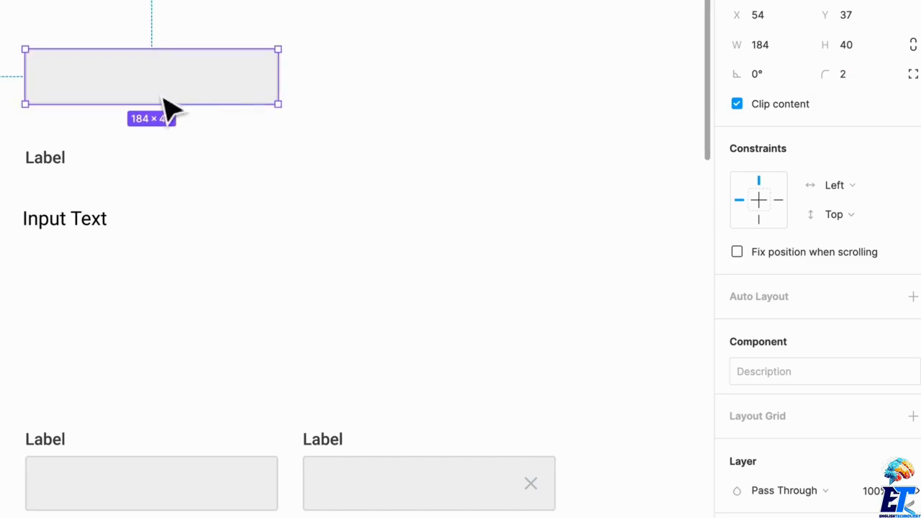
Change the fill of the master input field box to white.
scroll(777, 375, "down", 5)
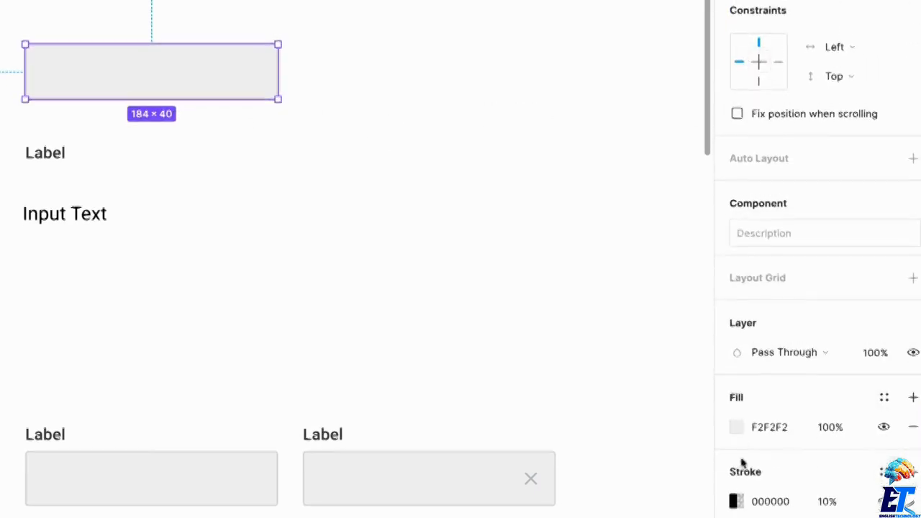
left_click(739, 430)
left_click_drag(598, 243, 475, 140)
left_click(431, 270)
Duplicate the Form Field / Default component as an instance directly below it, at about X 54, Y 394.
scroll(433, 273, "down", 2)
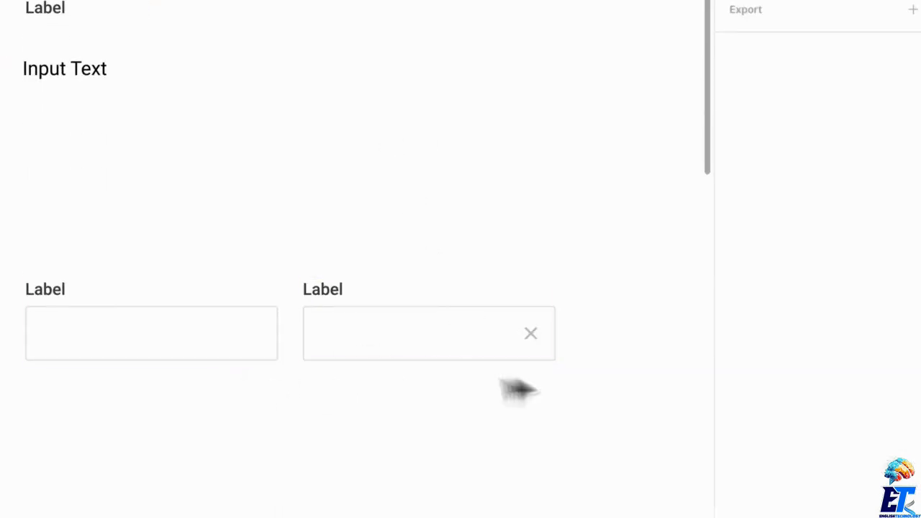
scroll(528, 380, "right", 2)
scroll(486, 387, "down", 2)
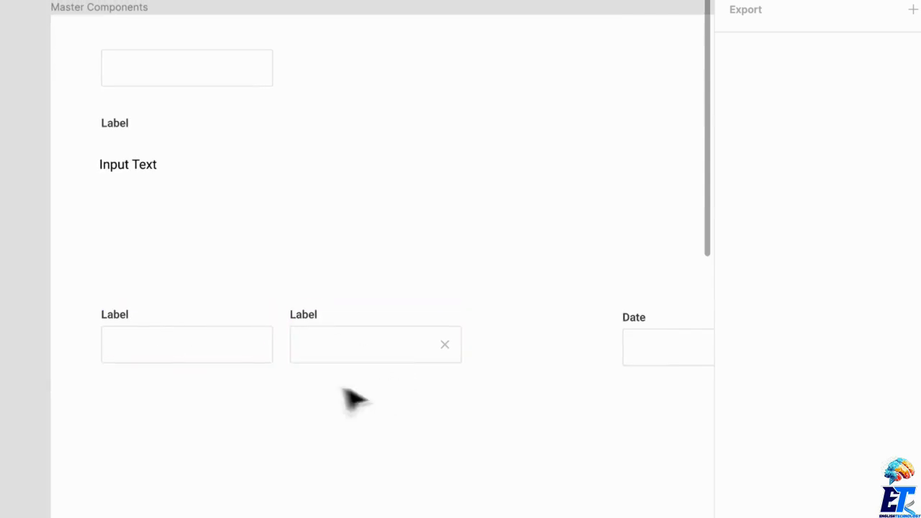
scroll(374, 402, "right", 2)
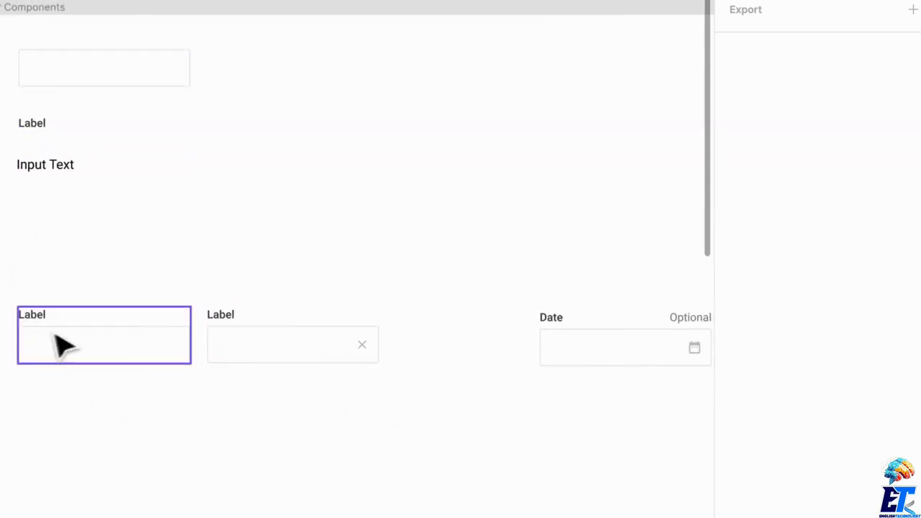
left_click_drag(74, 372, 83, 450)
scroll(123, 488, "up", 2)
scroll(114, 476, "down", 4)
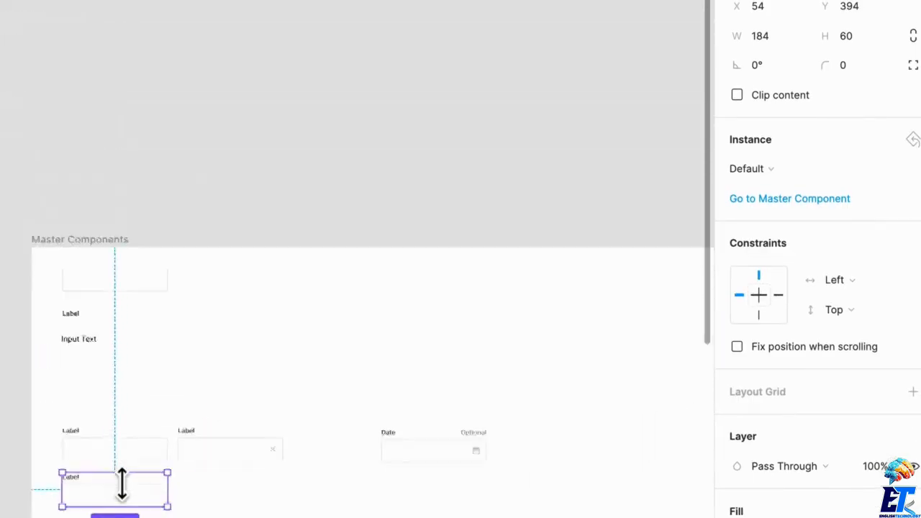
scroll(114, 476, "up", 6)
scroll(113, 476, "down", 3)
scroll(154, 437, "up", 4)
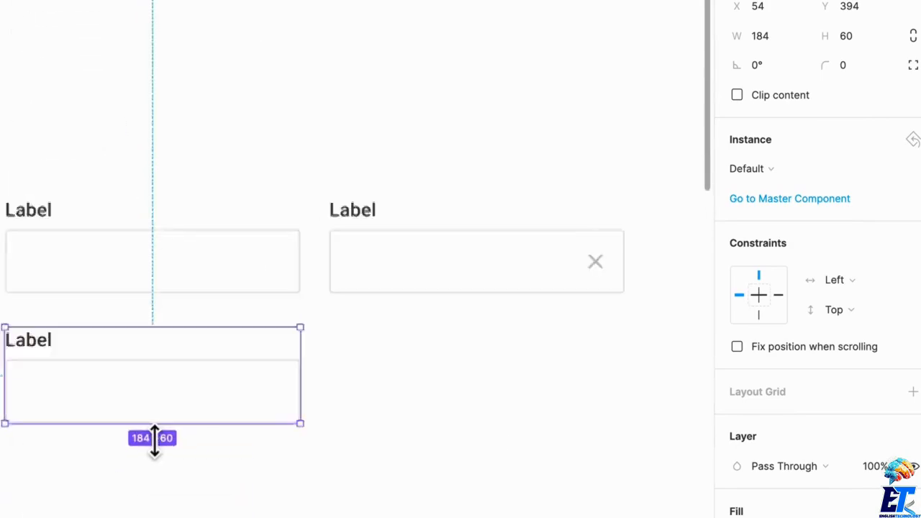
scroll(168, 431, "left", 2)
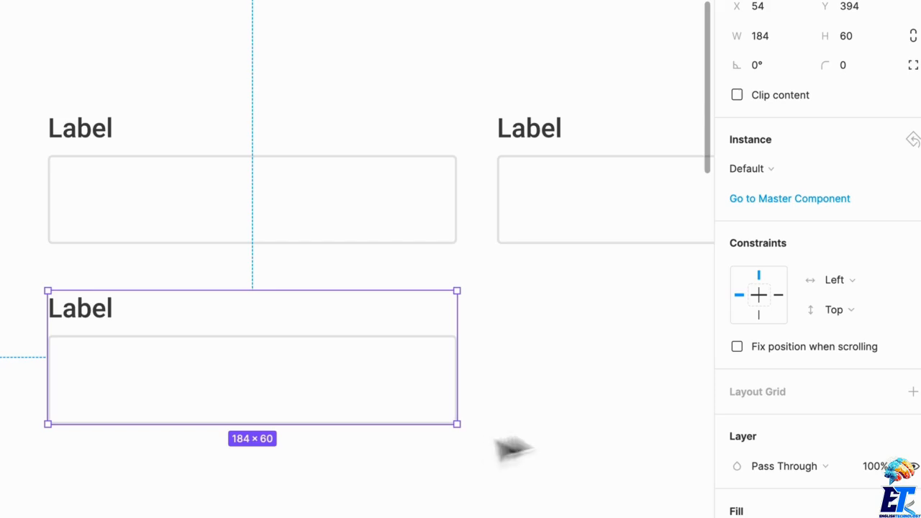
Set the stroke of the input field box inside the lower form field instance to FF0000 at 100% opacity.
scroll(627, 482, "down", 3)
scroll(756, 432, "down", 3)
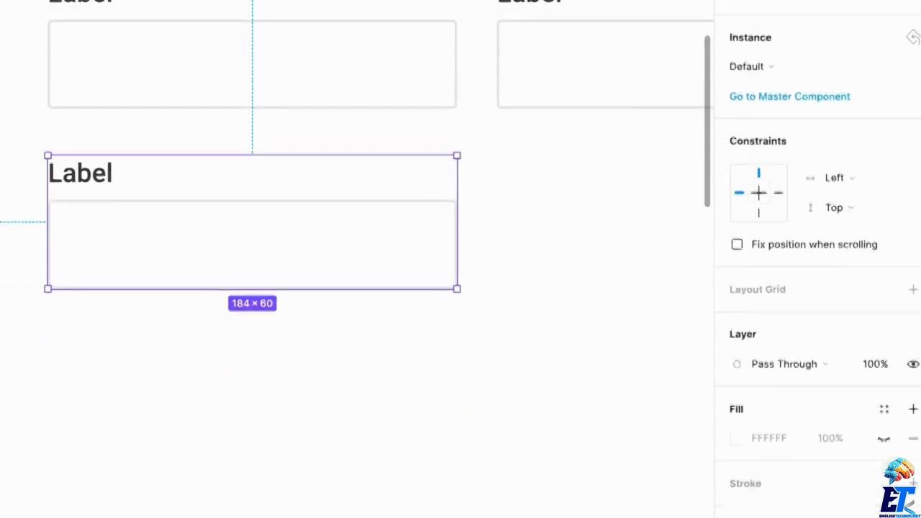
scroll(373, 144, "down", 3)
left_click(372, 141)
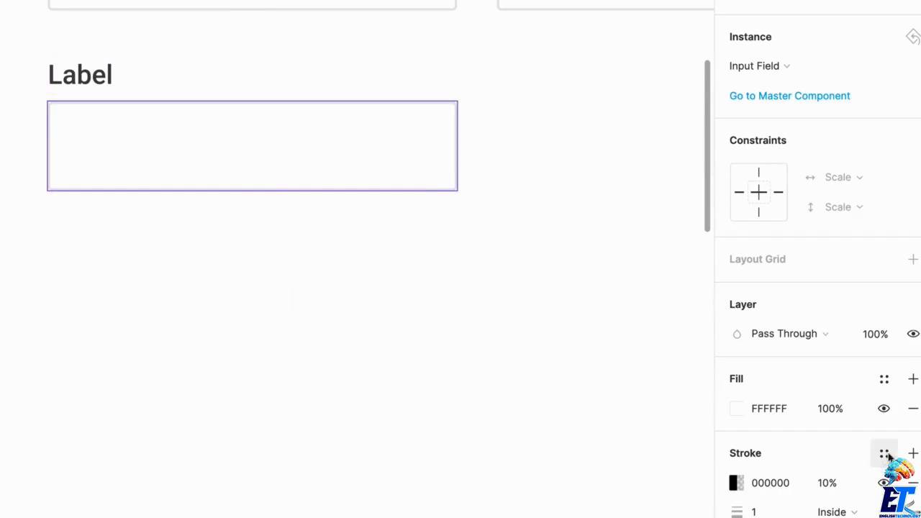
left_click(790, 488)
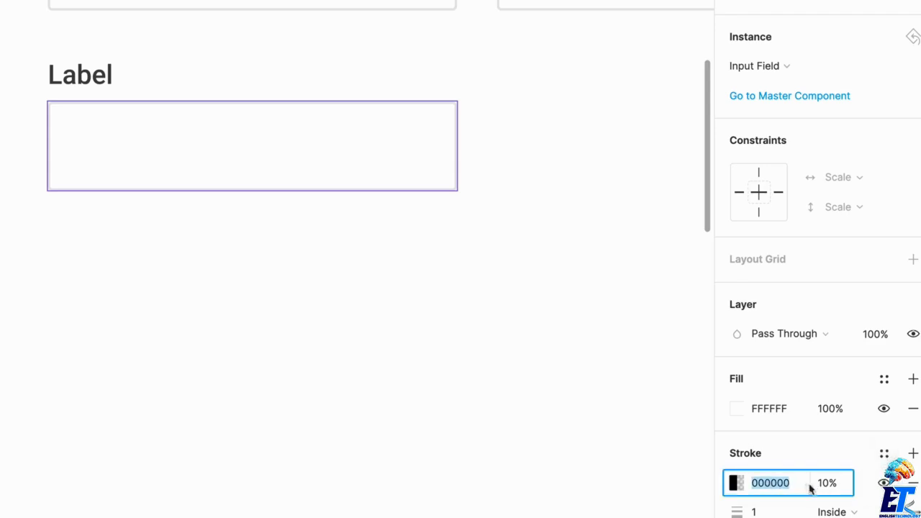
left_click(732, 484)
left_click(668, 203)
left_click_drag(668, 204, 770, 95)
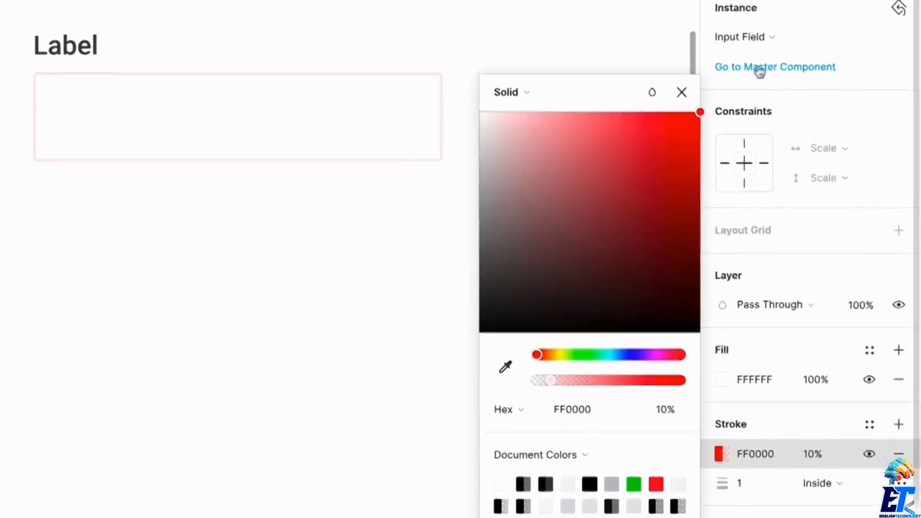
left_click(814, 453)
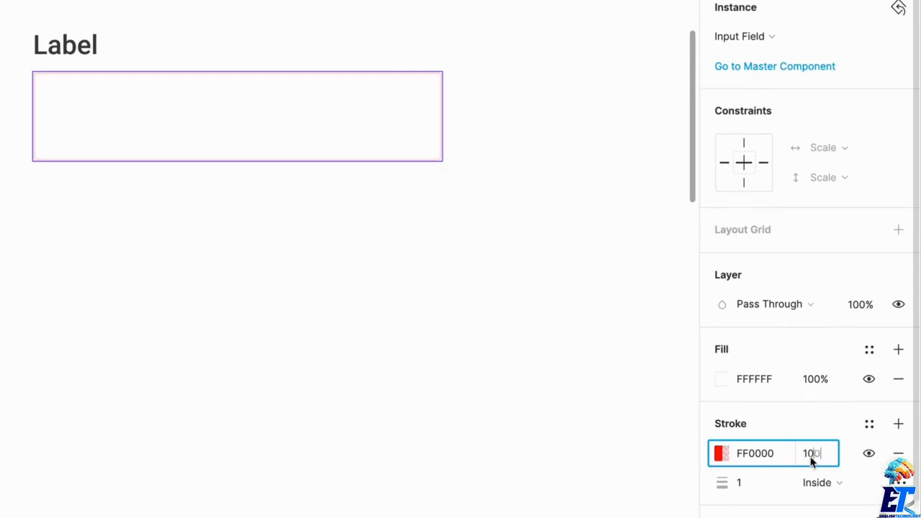
type("100")
key("Return")
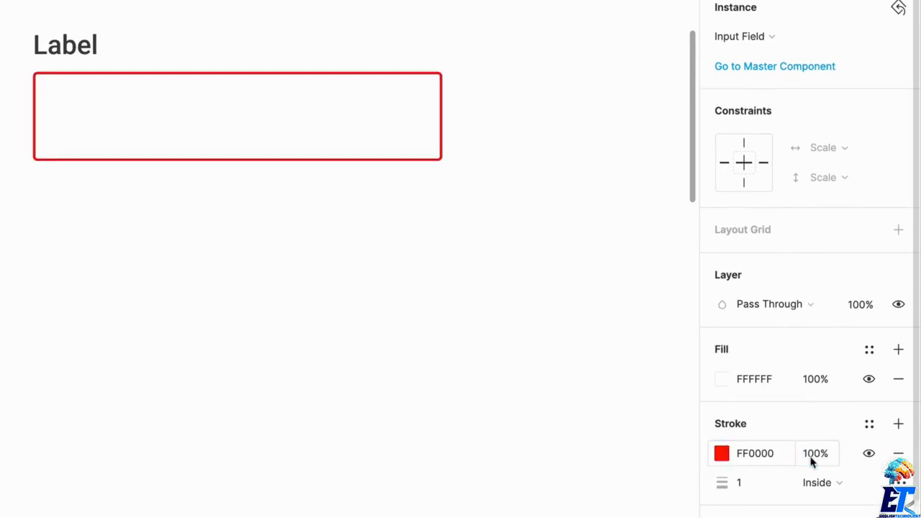
Soften the stroke of the lower instance's input field box to a lighter, less saturated red.
left_click(722, 454)
left_click_drag(675, 121, 578, 114)
left_click(417, 339)
scroll(417, 339, "up", 2)
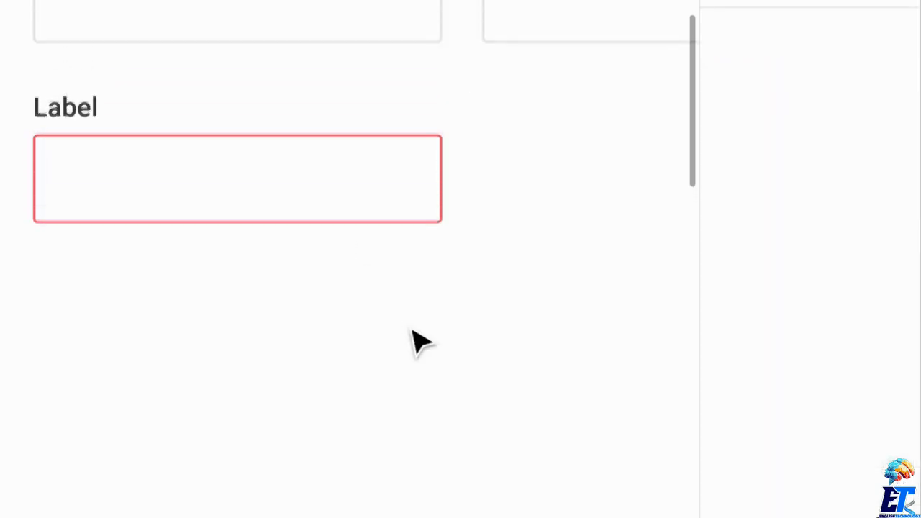
Try detaching the red-outlined form field instance from its master component.
left_click(321, 219)
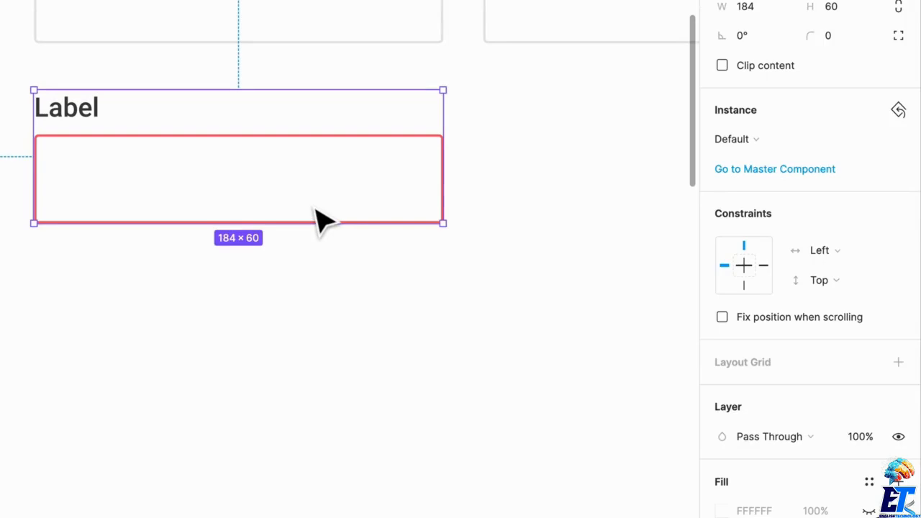
key("alt+super+b")
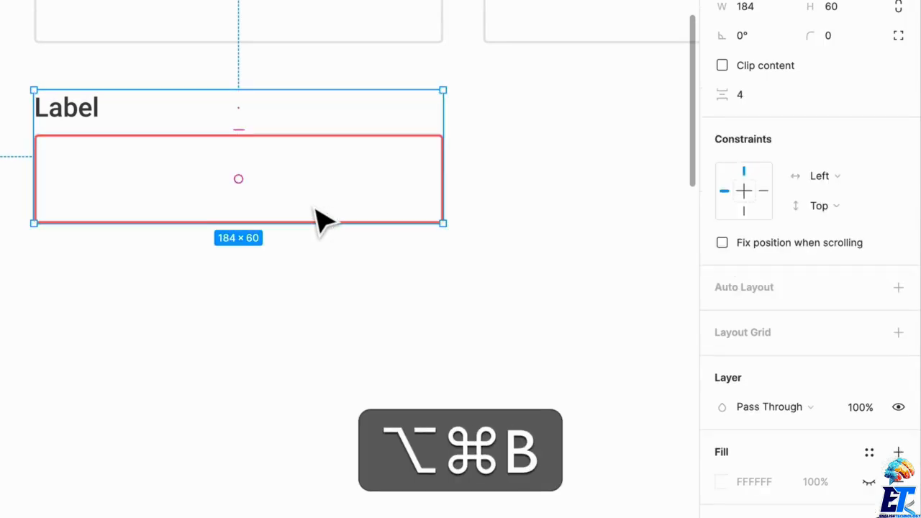
scroll(216, 87, "up", 5)
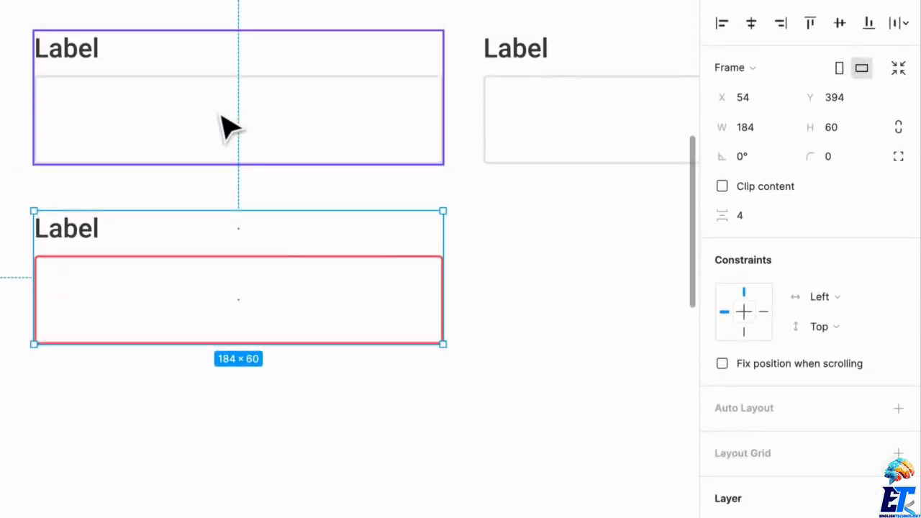
key("super+z")
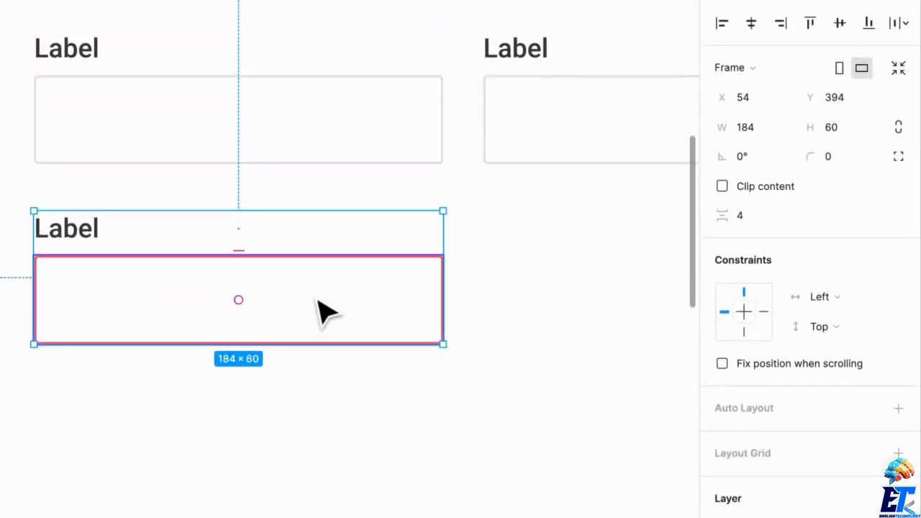
Detach the red-outlined form field instance and turn it into a component named "Form Field / Default / Error".
right_click(337, 310)
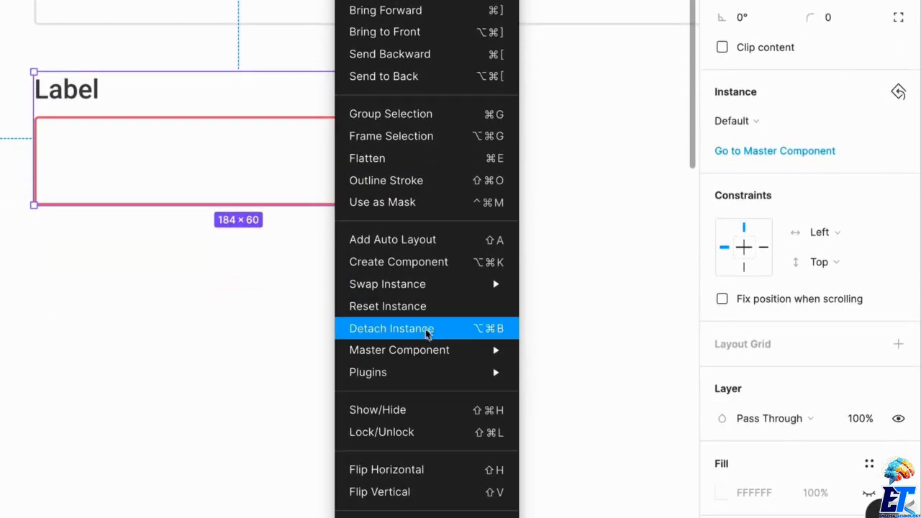
left_click(418, 330)
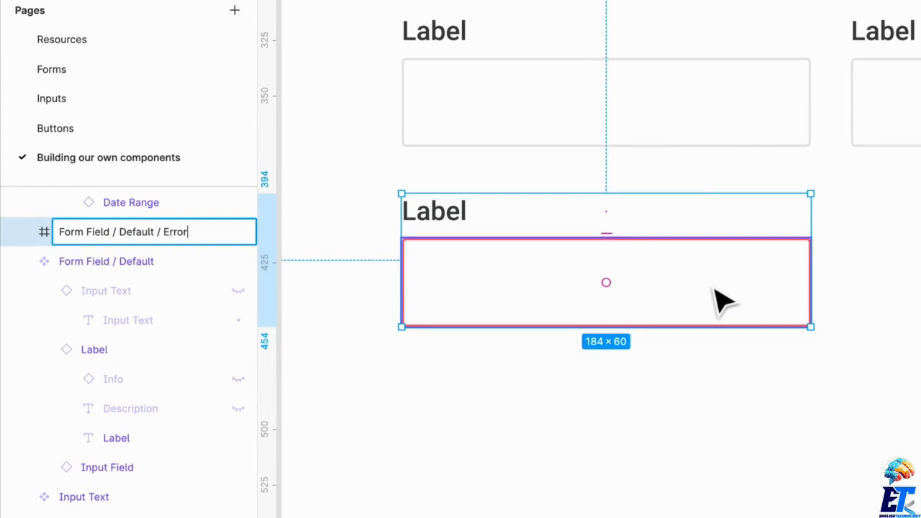
key("Return")
key("alt+super+k")
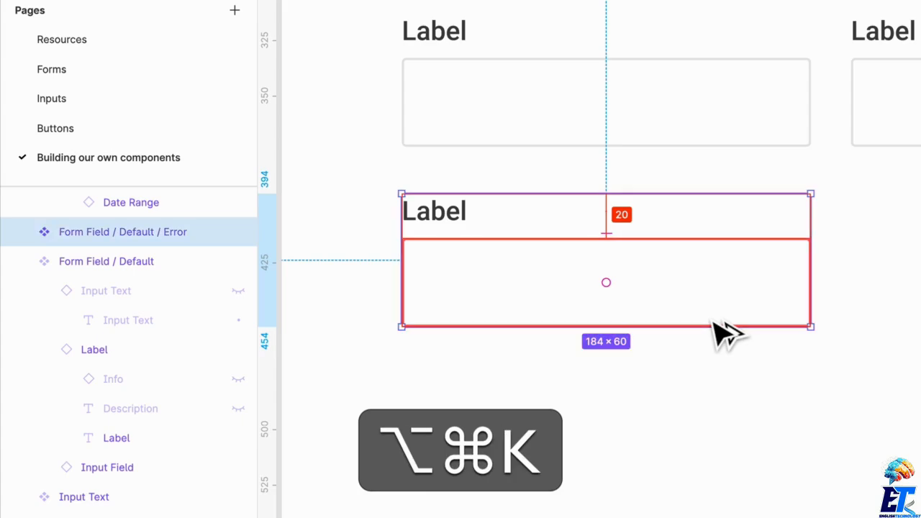
scroll(772, 516, "down", 5)
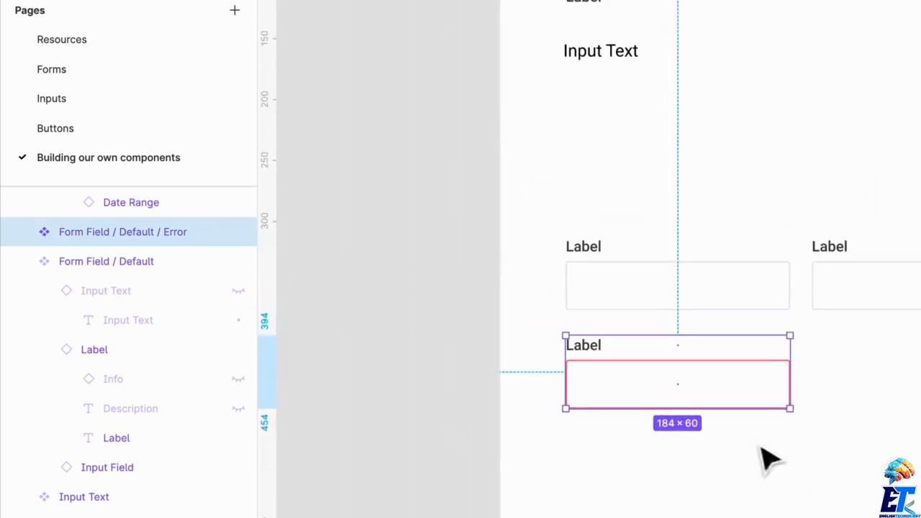
scroll(719, 408, "down", 3)
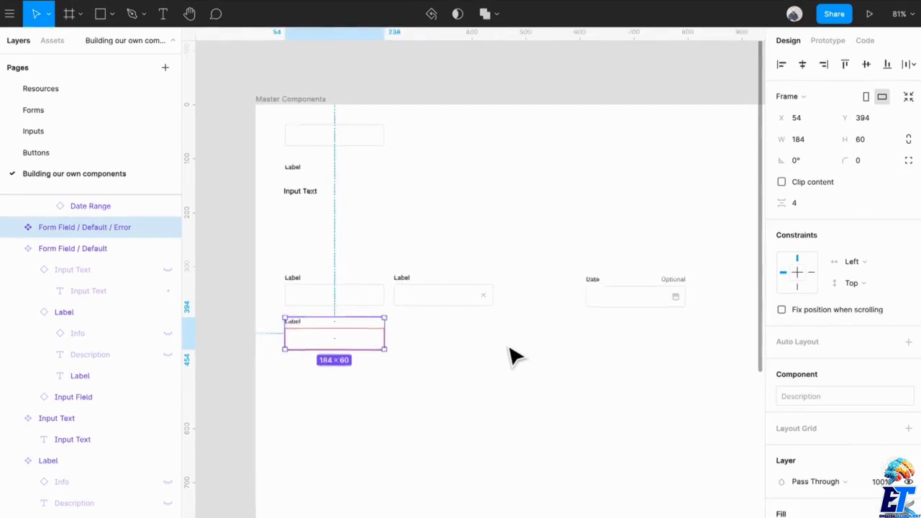
left_click_drag(346, 348, 643, 365)
key("ctrl+z")
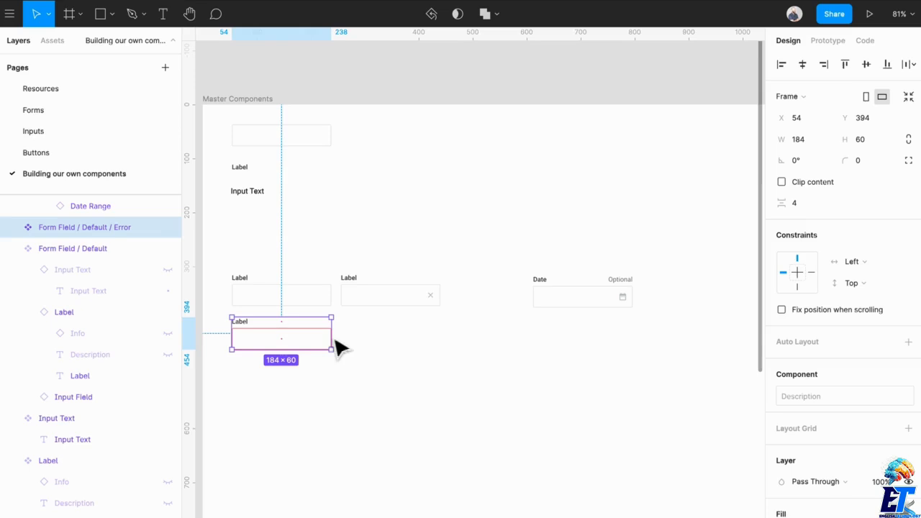
scroll(522, 347, "down", 2)
scroll(522, 347, "down", 2)
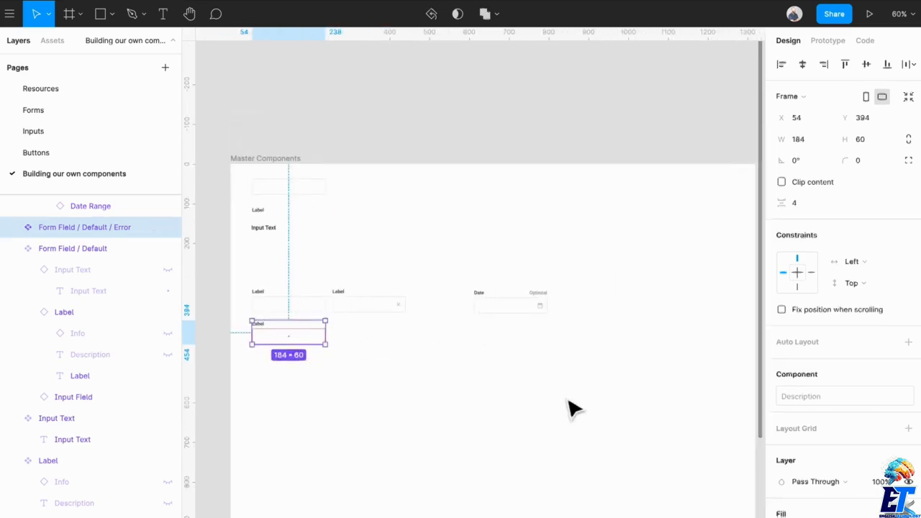
Examine how the local component assets of the "Building our own components" page are grouped, including the Form Field and Default subgroups.
key("Escape")
left_click(52, 40)
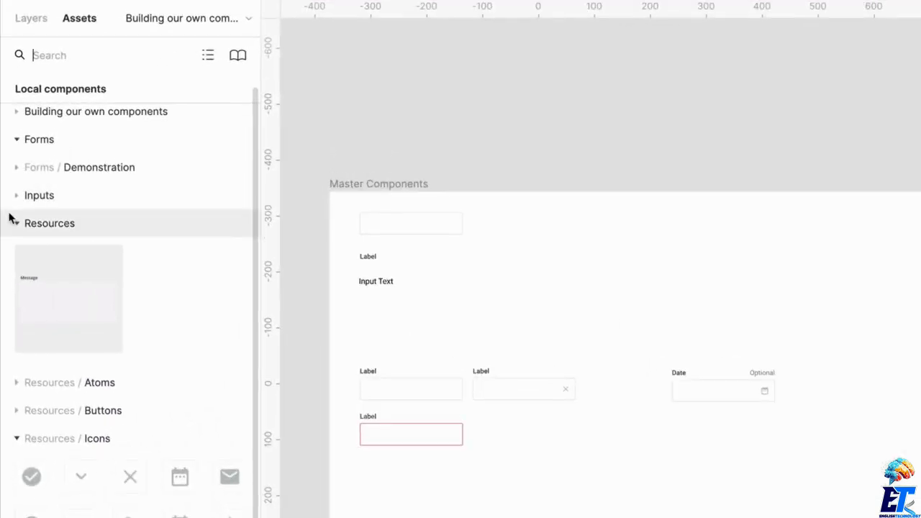
left_click(17, 221)
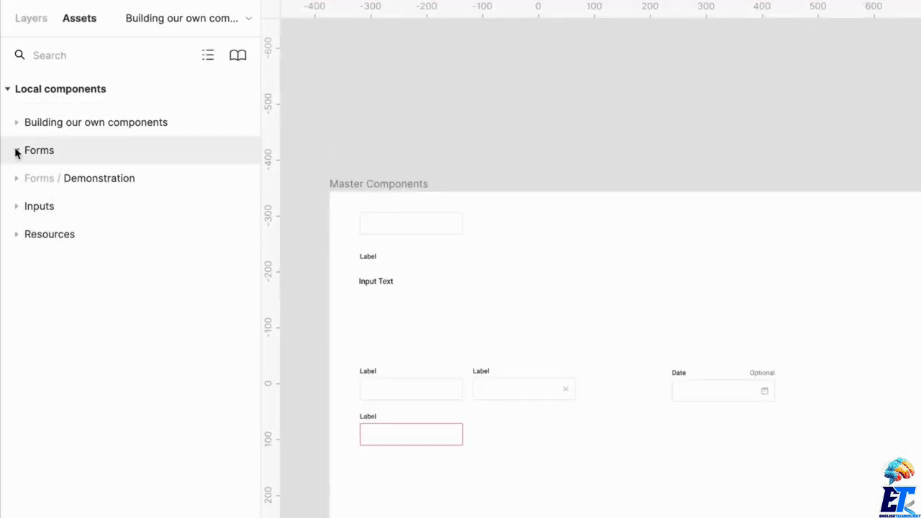
left_click(17, 122)
left_click(16, 178)
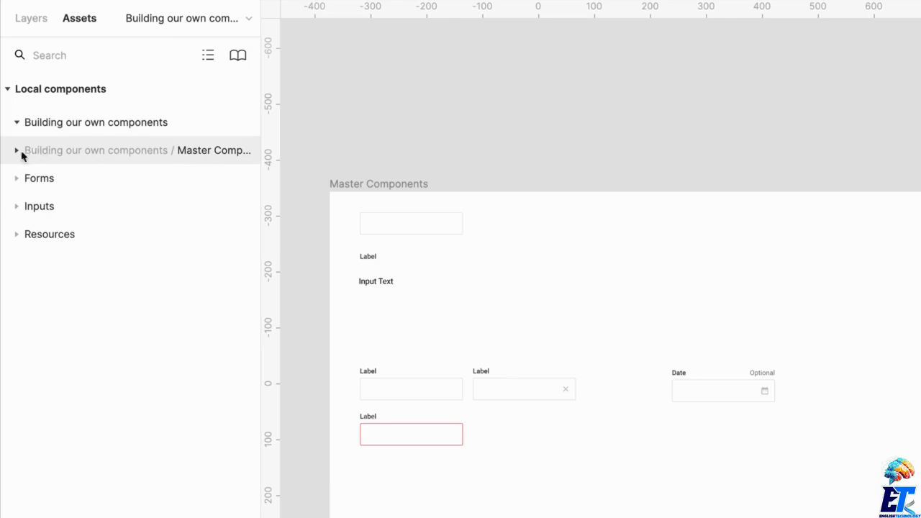
left_click(17, 152)
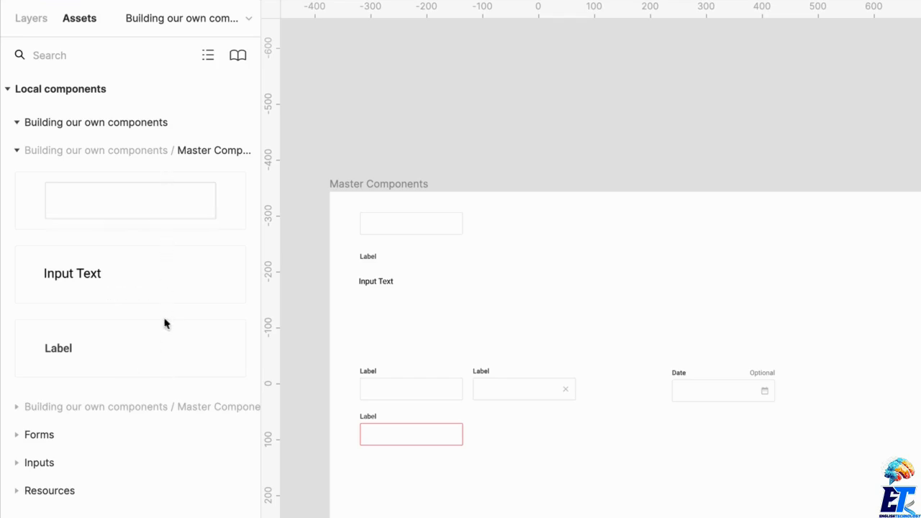
left_click(115, 408)
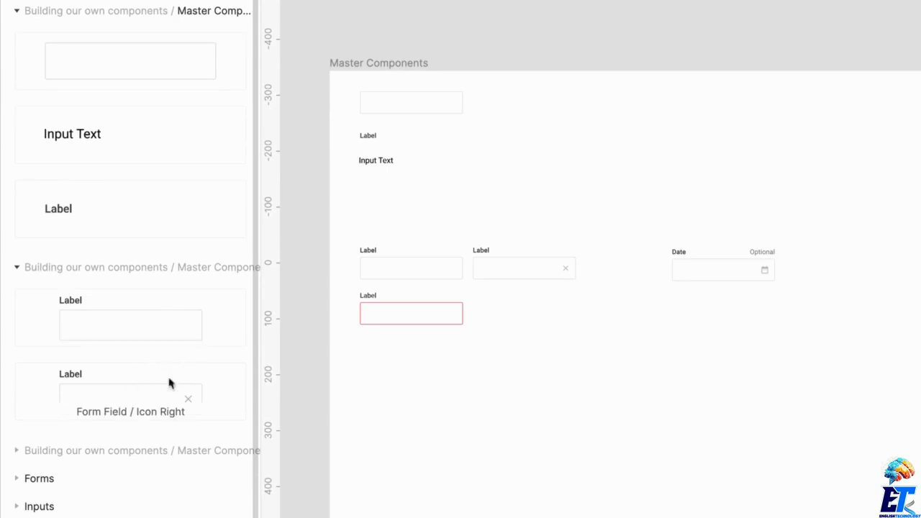
left_click(13, 454)
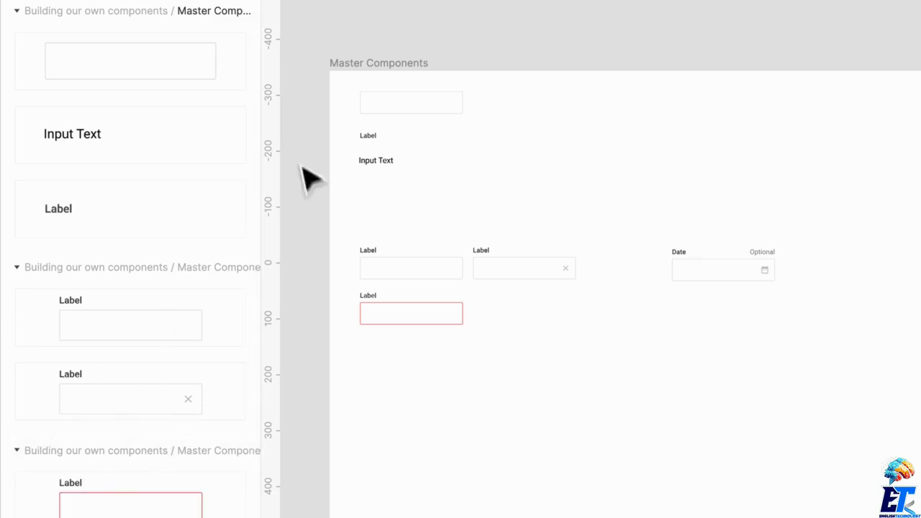
Widen the component asset list to read the full group names, and narrow it again.
left_click_drag(262, 167, 519, 175)
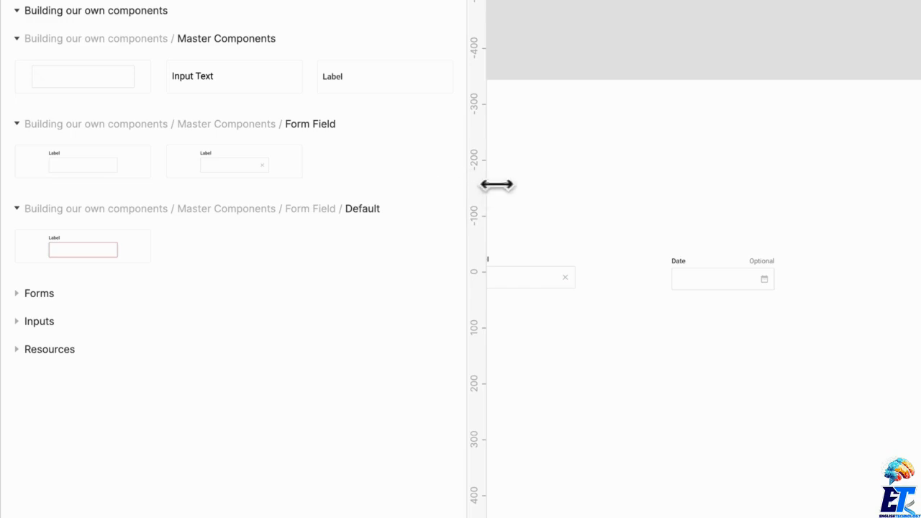
left_click_drag(468, 184, 222, 188)
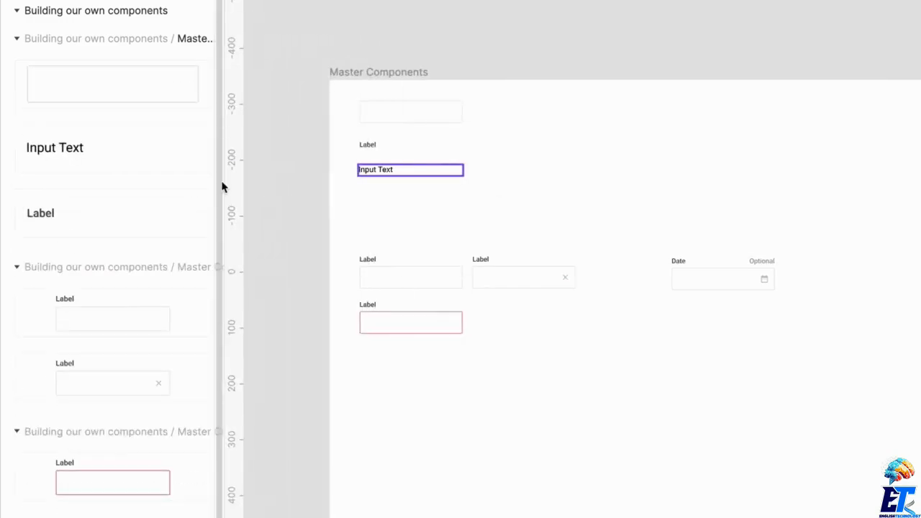
left_click(288, 187)
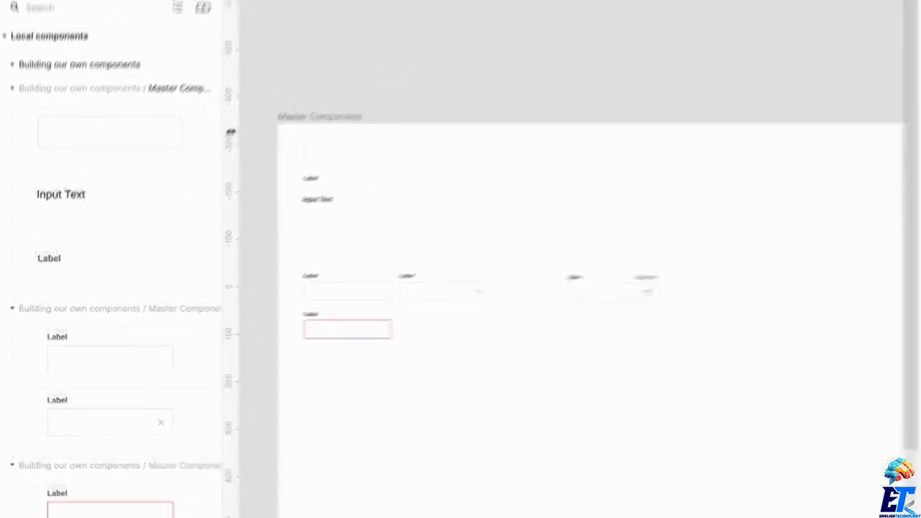
left_click_drag(230, 132, 252, 128)
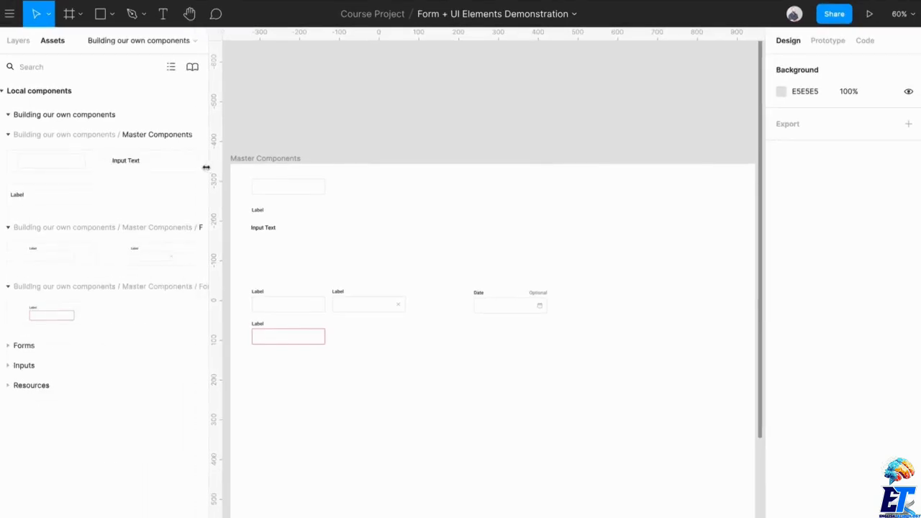